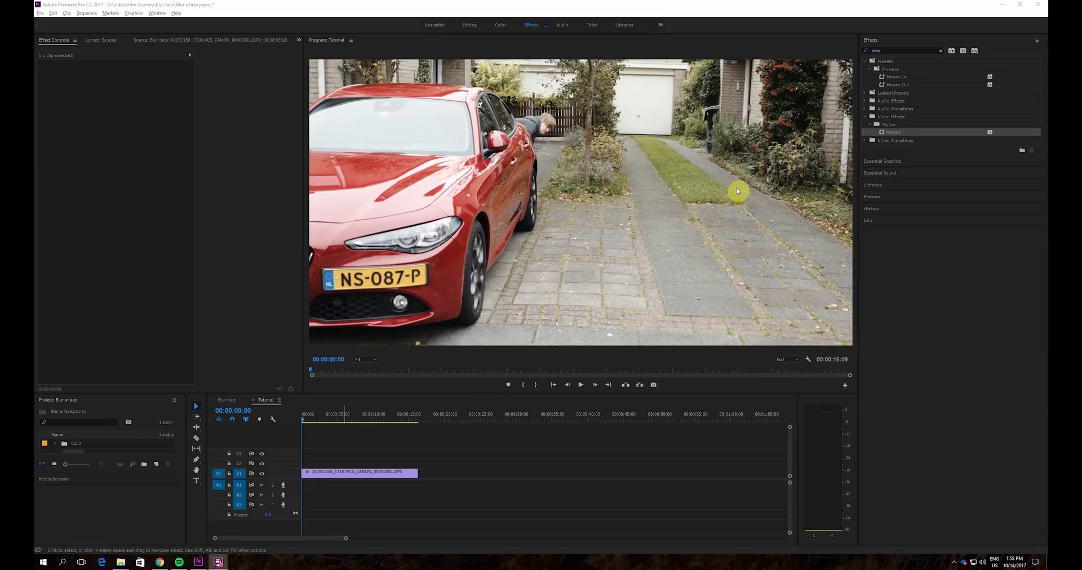
Apply the Mosaic effect to the driveway clip on track V1.
{"action": "left_click", "coordinate": [896, 130]}
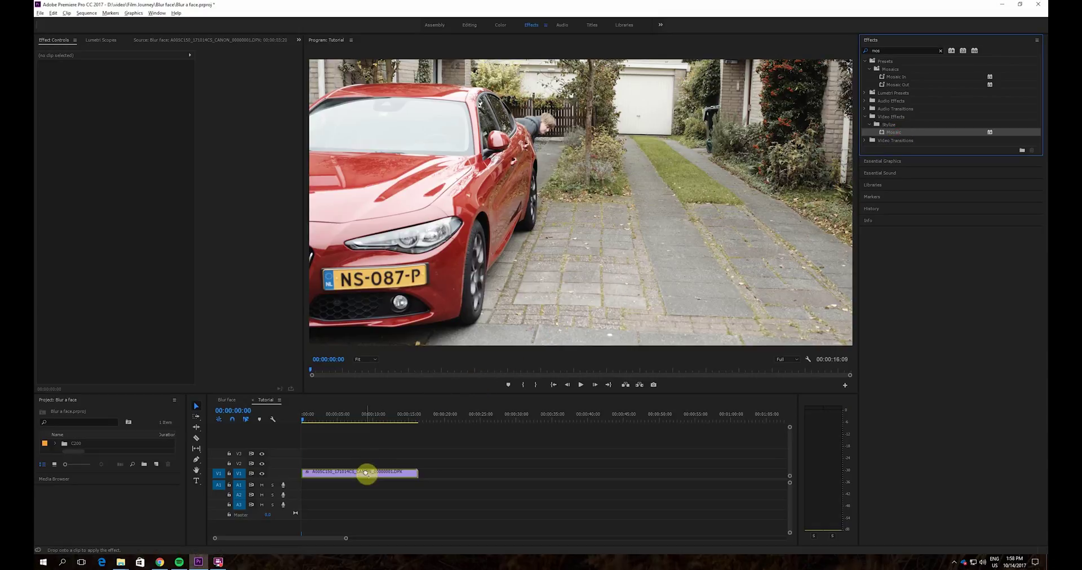
{"action": "left_click_drag", "start_coordinate": [434, 398], "coordinate": [362, 471]}
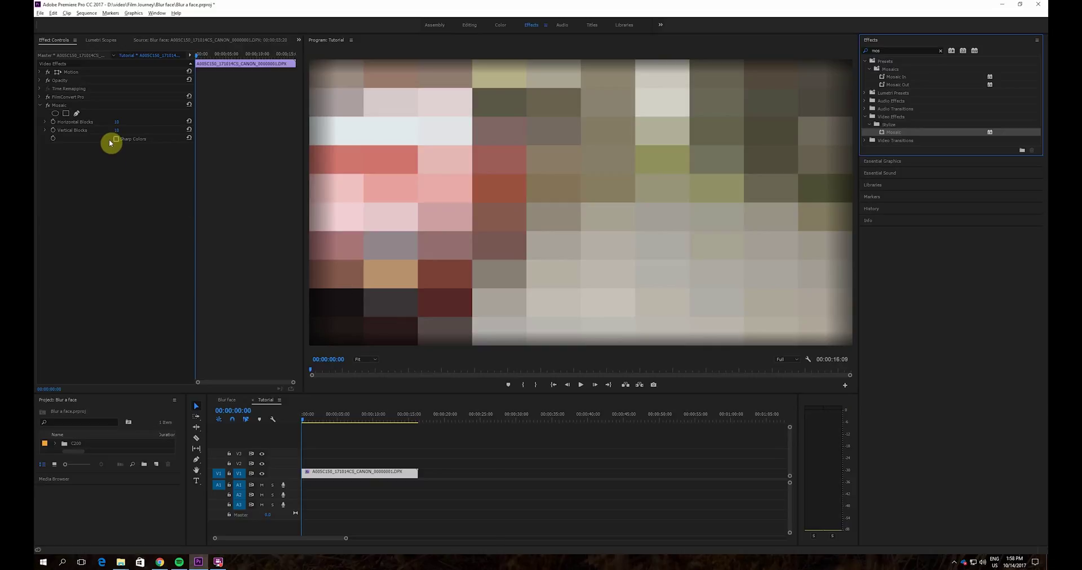
Add a rectangle mask to Mosaic and fit its corners over the car's number plate.
{"action": "left_click", "coordinate": [66, 113]}
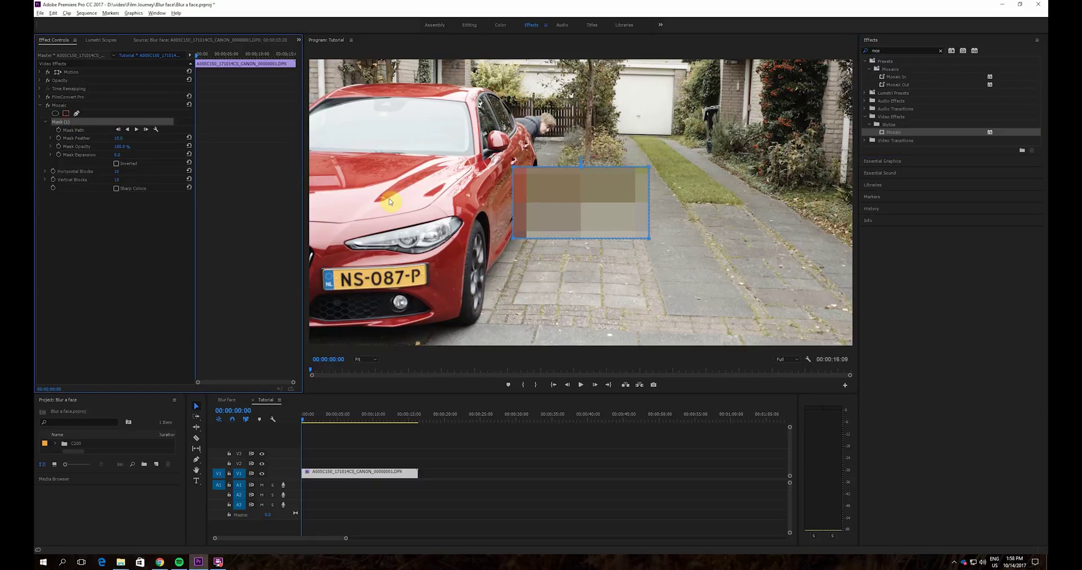
{"action": "left_click_drag", "start_coordinate": [566, 211], "coordinate": [376, 261]}
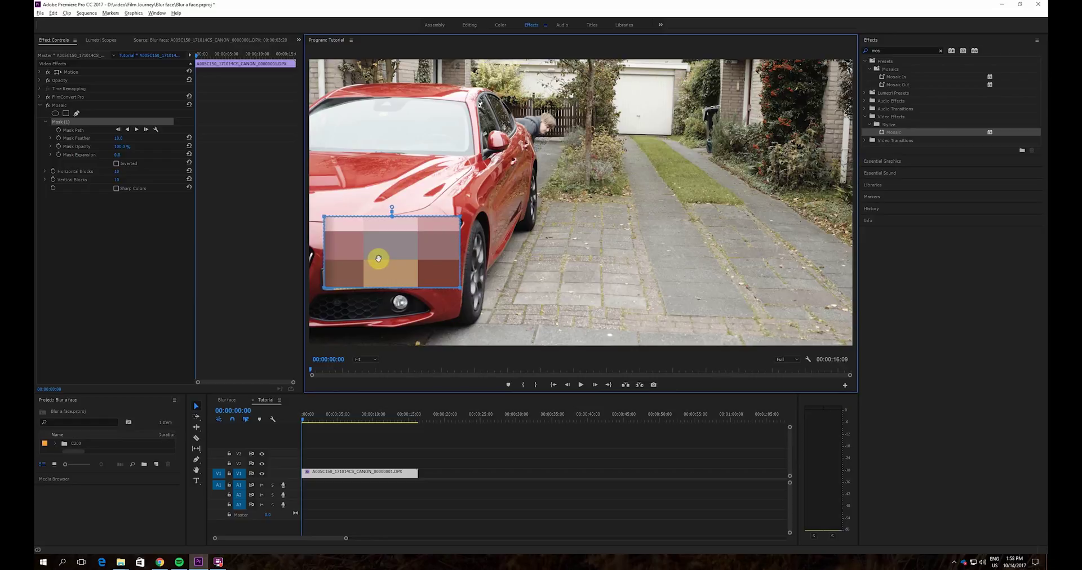
{"action": "left_click_drag", "start_coordinate": [448, 290], "coordinate": [427, 283]}
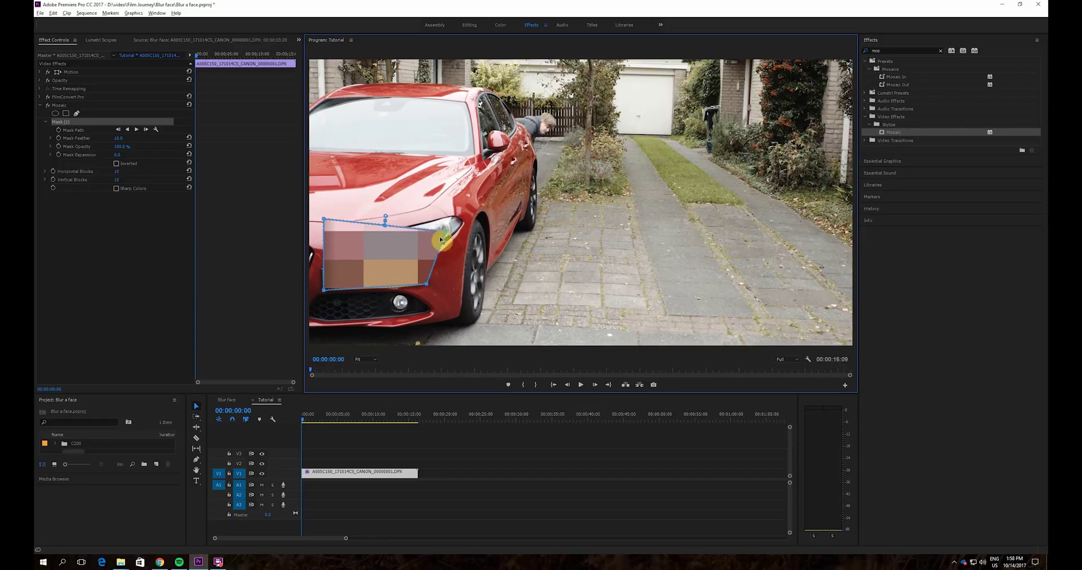
{"action": "left_click_drag", "start_coordinate": [461, 223], "coordinate": [427, 264]}
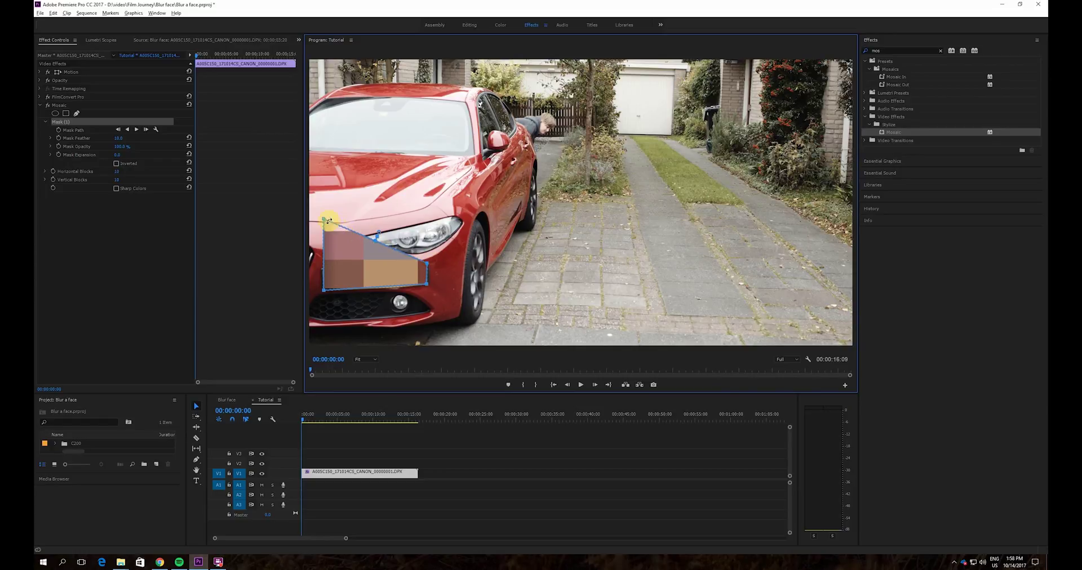
{"action": "left_click_drag", "start_coordinate": [325, 220], "coordinate": [323, 273]}
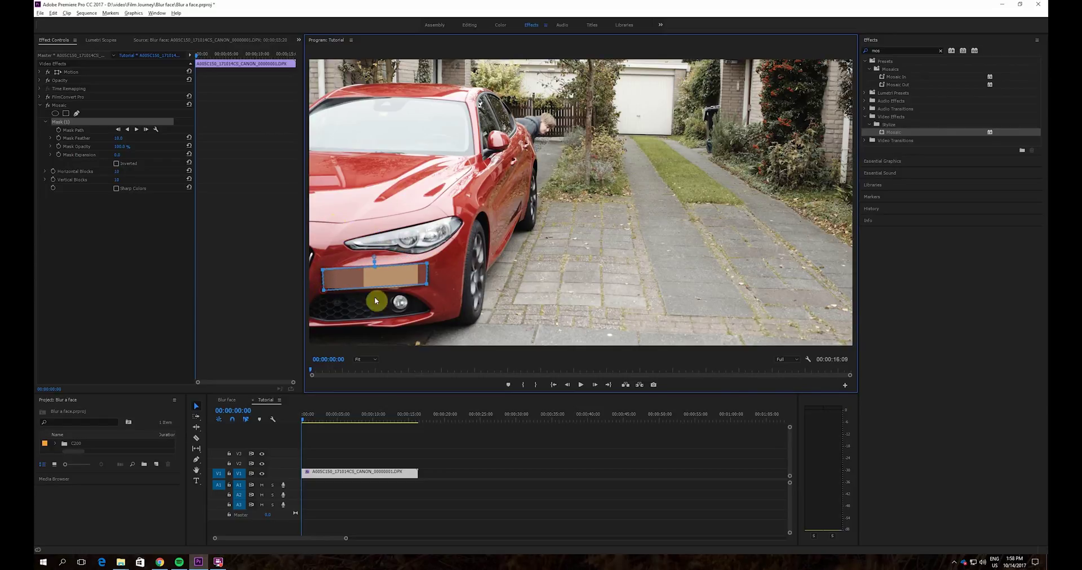
{"action": "left_click_drag", "start_coordinate": [428, 287], "coordinate": [429, 290]}
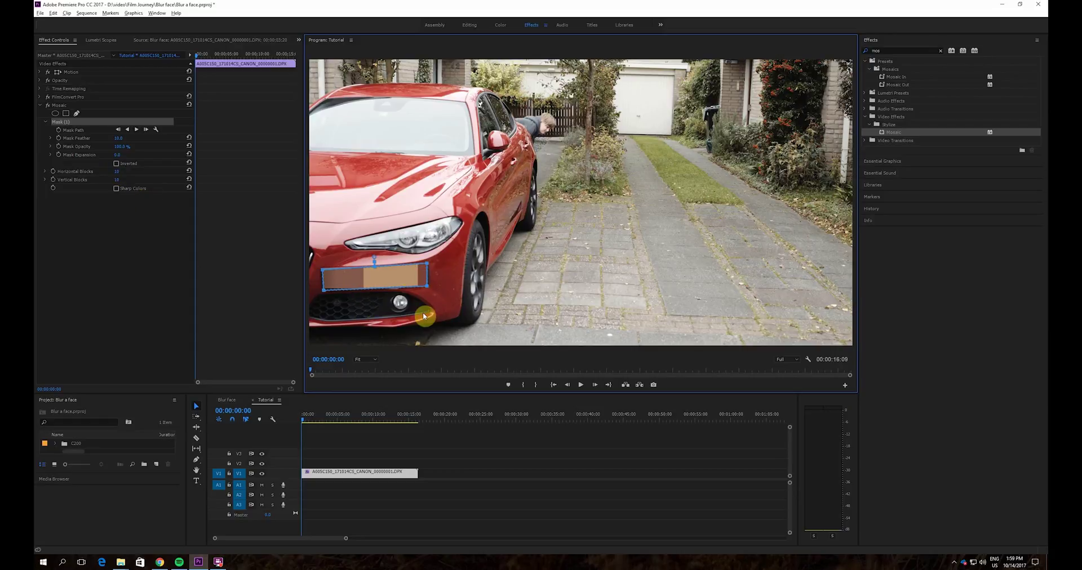
Set Mosaic's Horizontal and Vertical Blocks to 100.
{"action": "left_click", "coordinate": [117, 170]}
{"action": "type", "text": "1"}
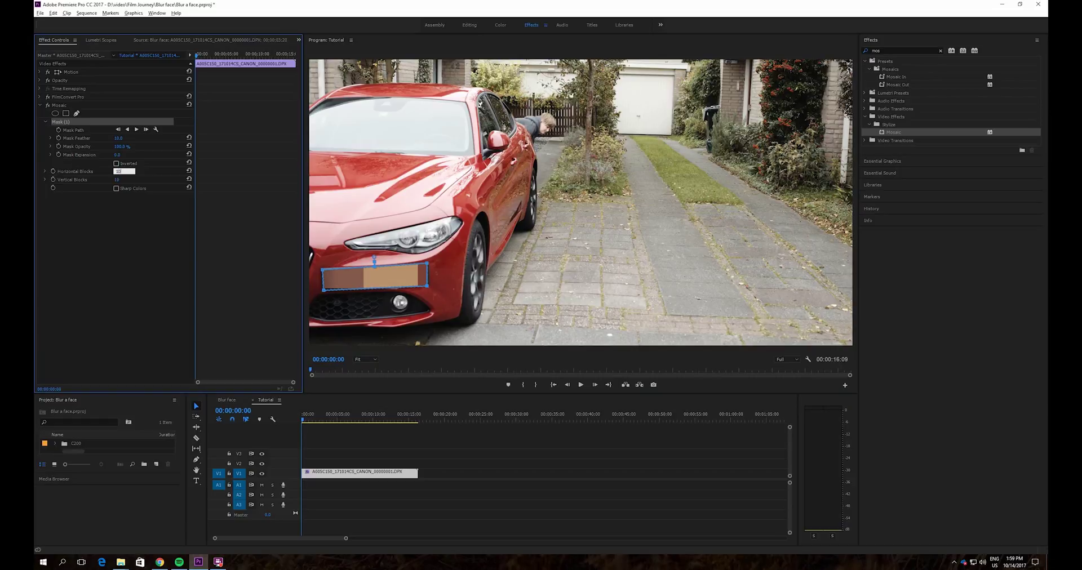
{"action": "left_click", "coordinate": [229, 226]}
{"action": "key", "text": "Tab"}
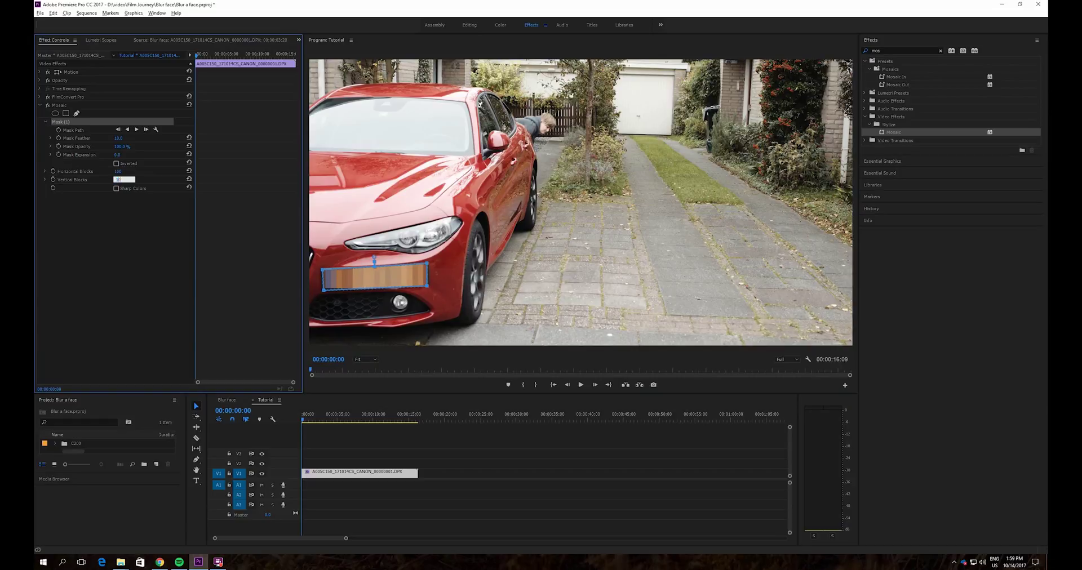
{"action": "left_click", "coordinate": [225, 221]}
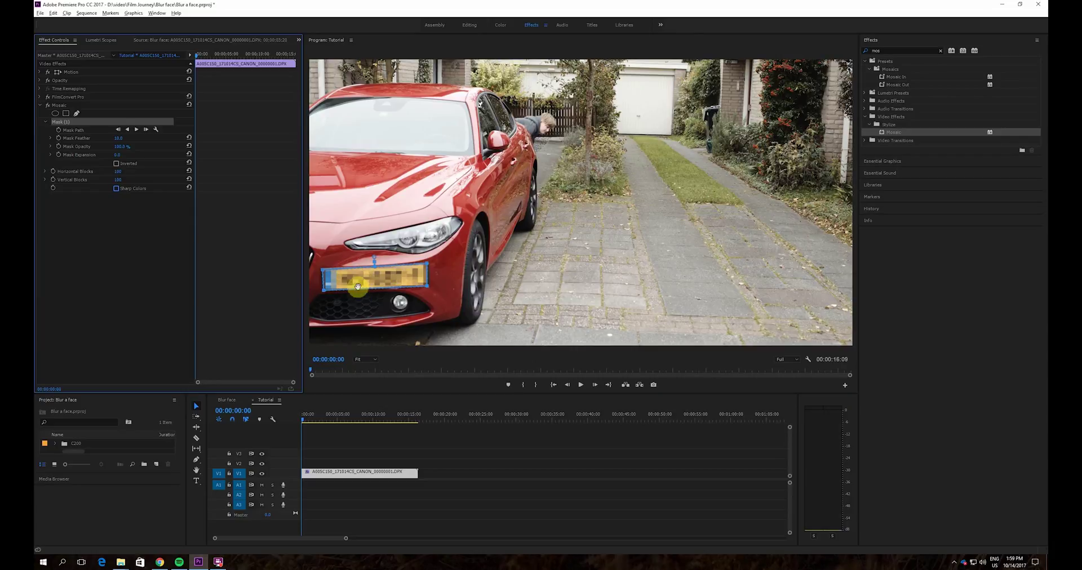
Try 300 Horizontal and Vertical Blocks, then set both back to 100.
{"action": "left_click", "coordinate": [117, 172]}
{"action": "type", "text": "3"}
{"action": "key", "text": "Tab"}
{"action": "type", "text": "300"}
{"action": "left_click", "coordinate": [154, 220]}
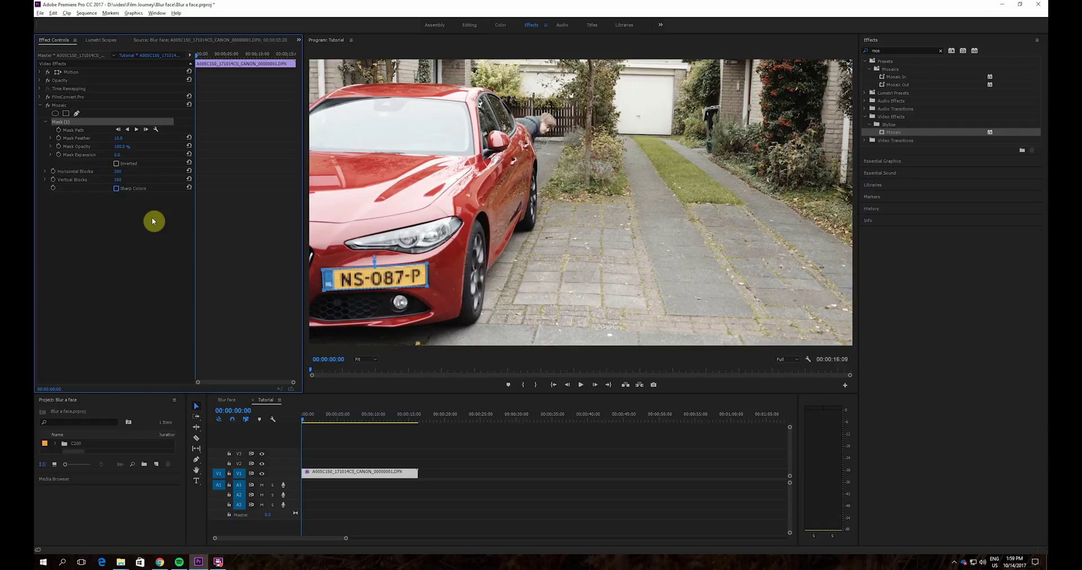
{"action": "left_click", "coordinate": [118, 172]}
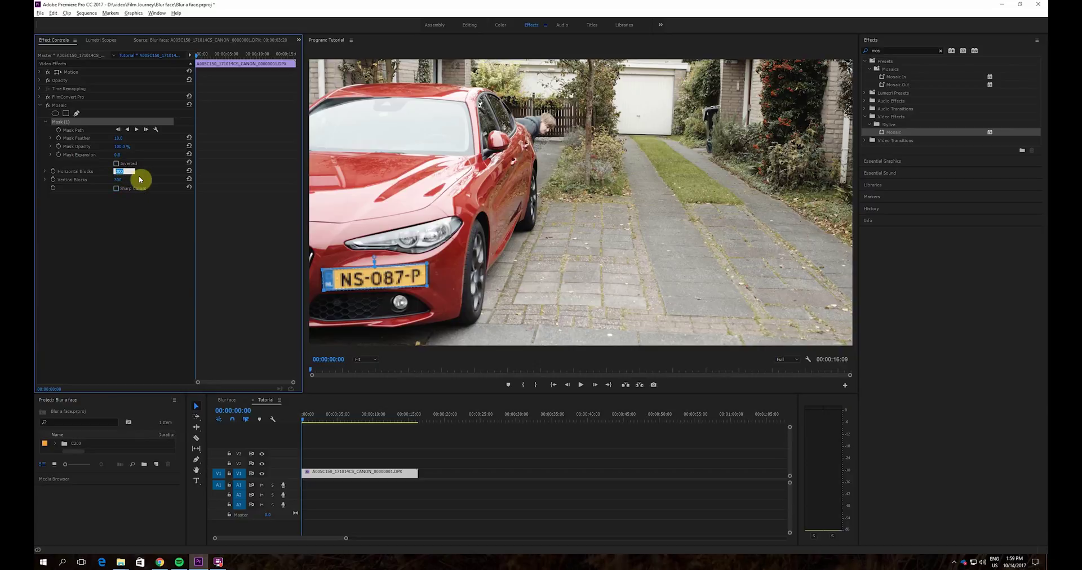
{"action": "type", "text": "100"}
{"action": "key", "text": "Tab"}
{"action": "type", "text": "100"}
{"action": "key", "text": "Return"}
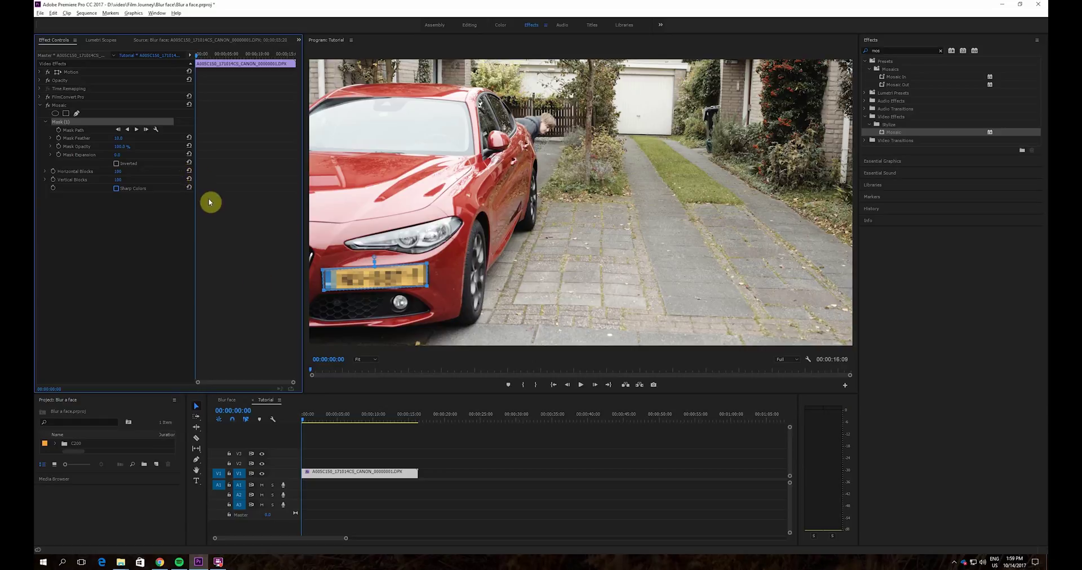
Track the plate mask forward to about 00:00:02:10 and zoom in on its Mask Path keyframes.
{"action": "left_click", "coordinate": [136, 131]}
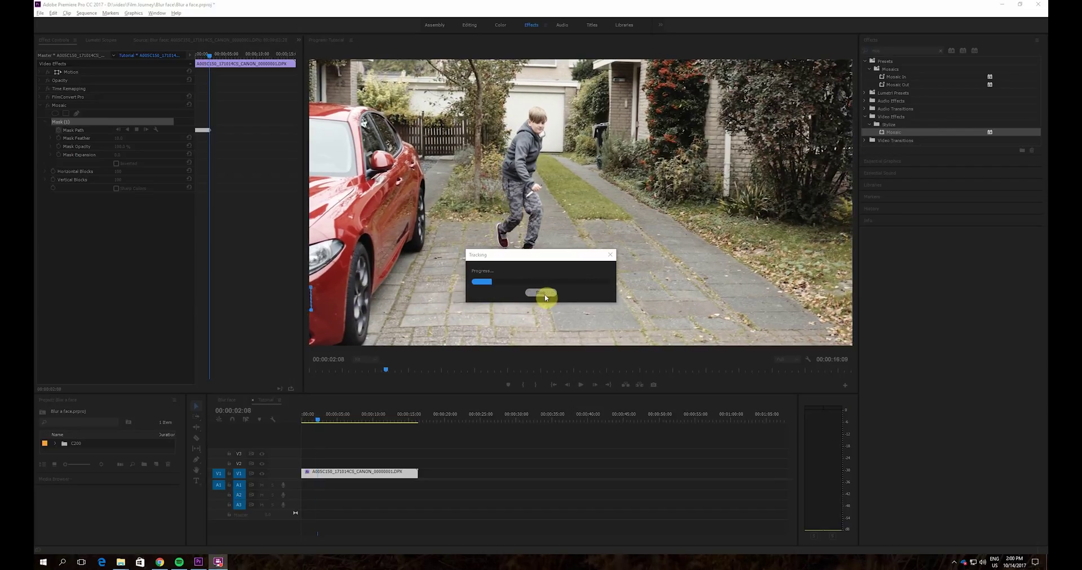
{"action": "left_click", "coordinate": [542, 293]}
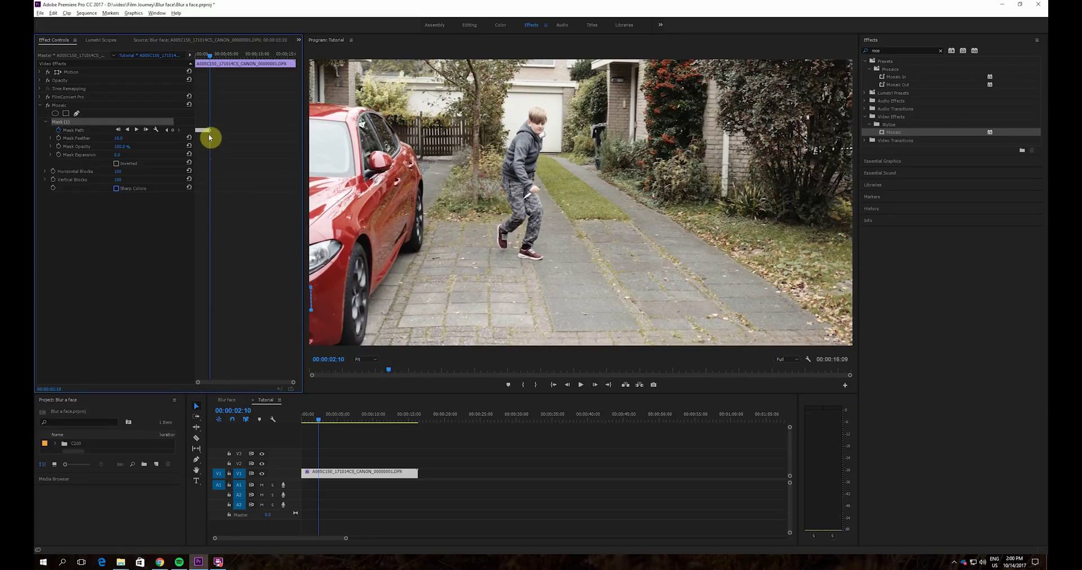
{"action": "key", "text": "="}
{"action": "key", "text": "="}
{"action": "key", "text": "="}
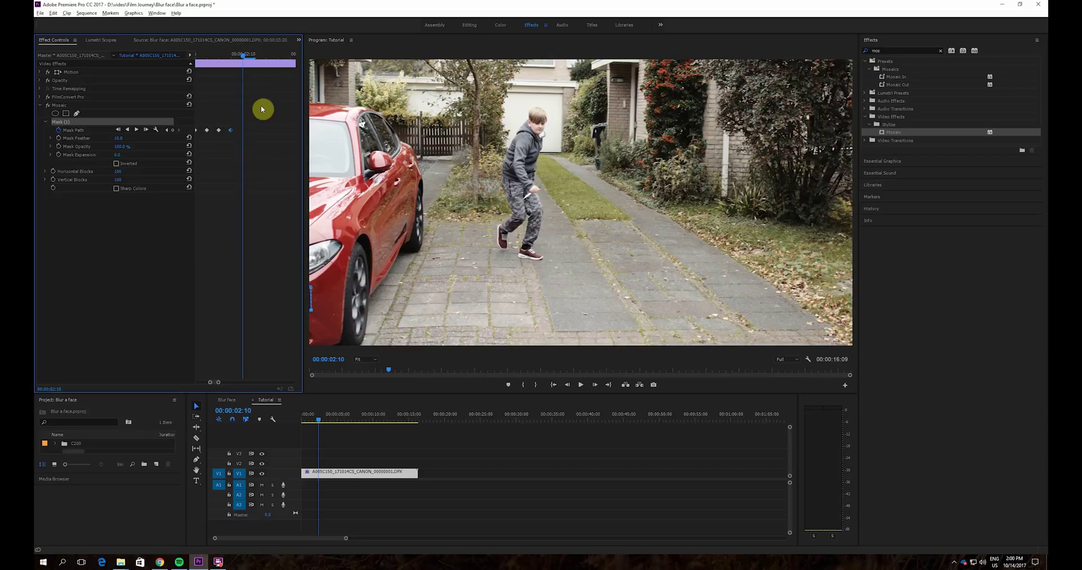
{"action": "left_click", "coordinate": [233, 59]}
{"action": "mouse_move", "coordinate": [234, 60]}
{"action": "left_mouse_down"}
{"action": "mouse_move", "coordinate": [201, 68]}
{"action": "mouse_move", "coordinate": [293, 82]}
{"action": "mouse_move", "coordinate": [269, 107]}
{"action": "left_mouse_up"}
{"action": "left_click_drag", "start_coordinate": [296, 58], "coordinate": [276, 64]}
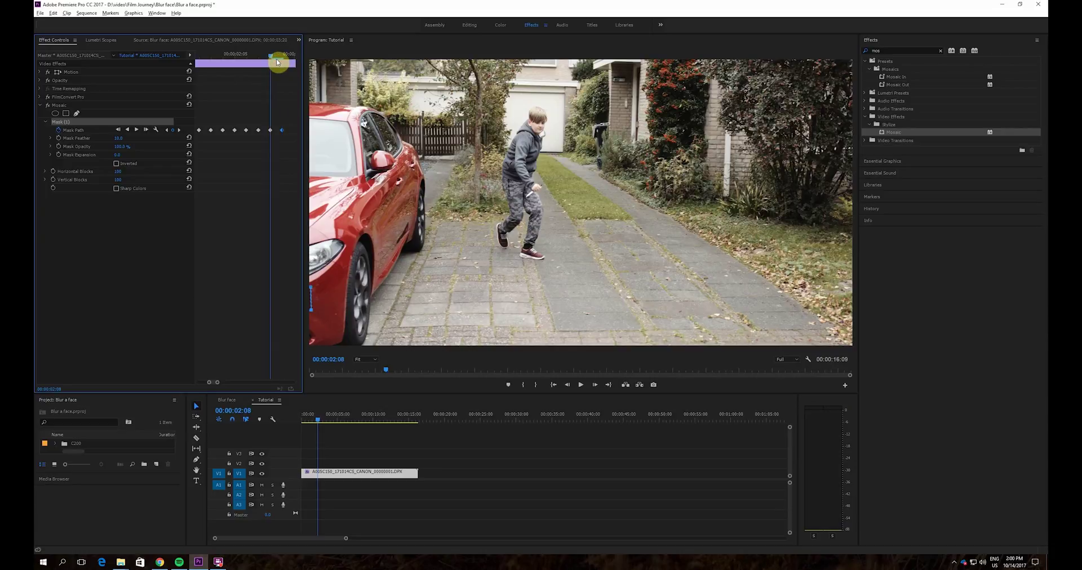
{"action": "left_click", "coordinate": [283, 132]}
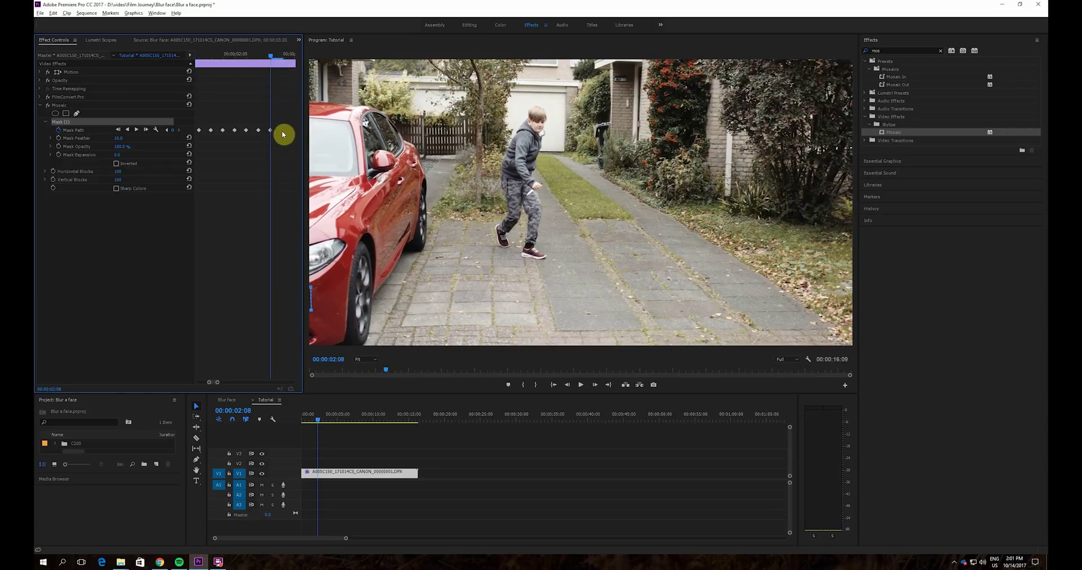
{"action": "left_click", "coordinate": [310, 289]}
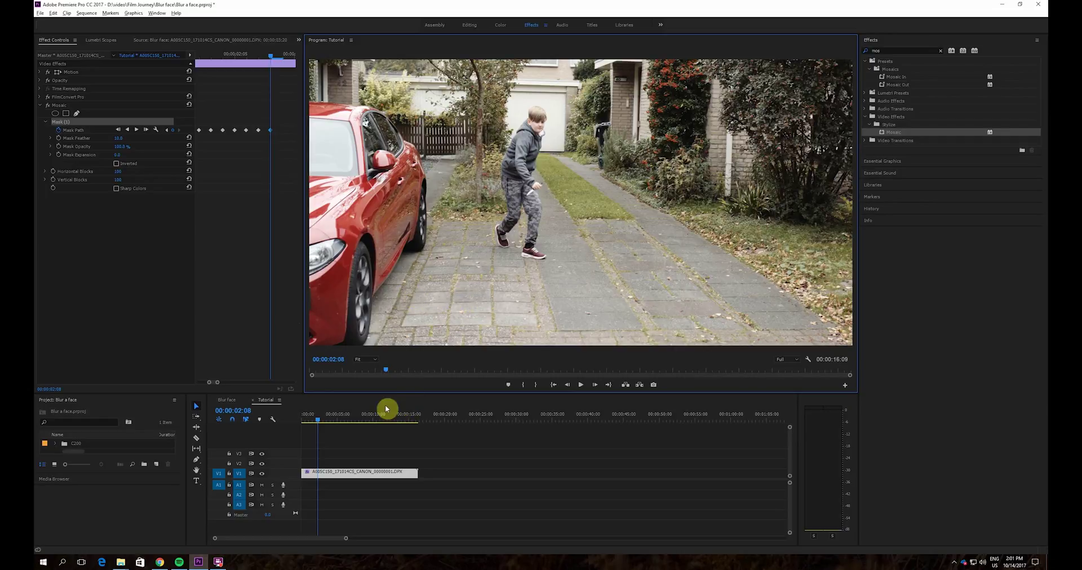
At an early Mask Path keyframe, pull the plate mask's top-right corner up toward the headlight.
{"action": "left_click_drag", "start_coordinate": [316, 421], "coordinate": [287, 424]}
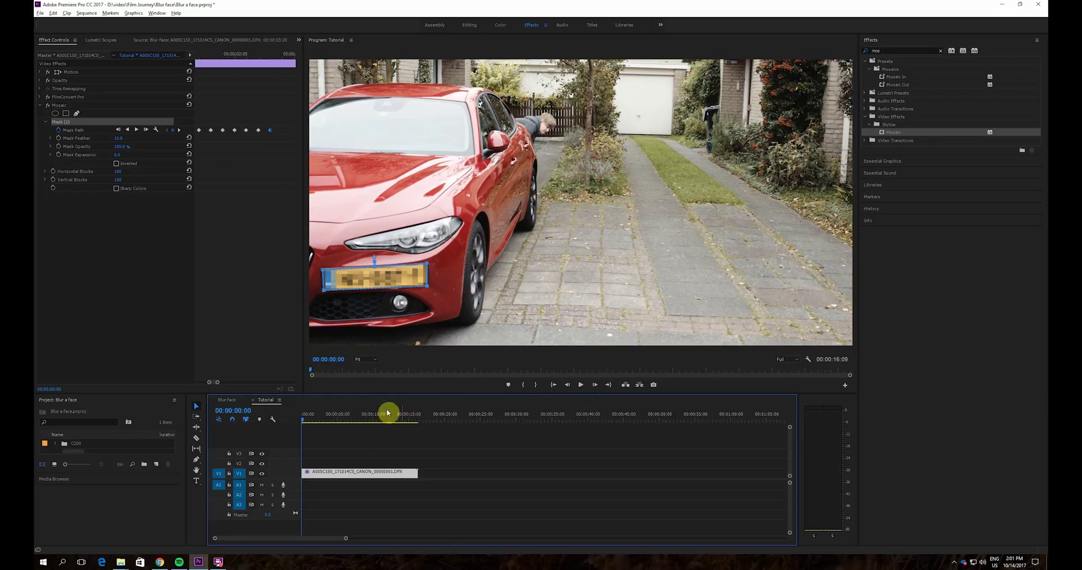
{"action": "left_click_drag", "start_coordinate": [304, 422], "coordinate": [355, 426]}
{"action": "left_click", "coordinate": [235, 131]}
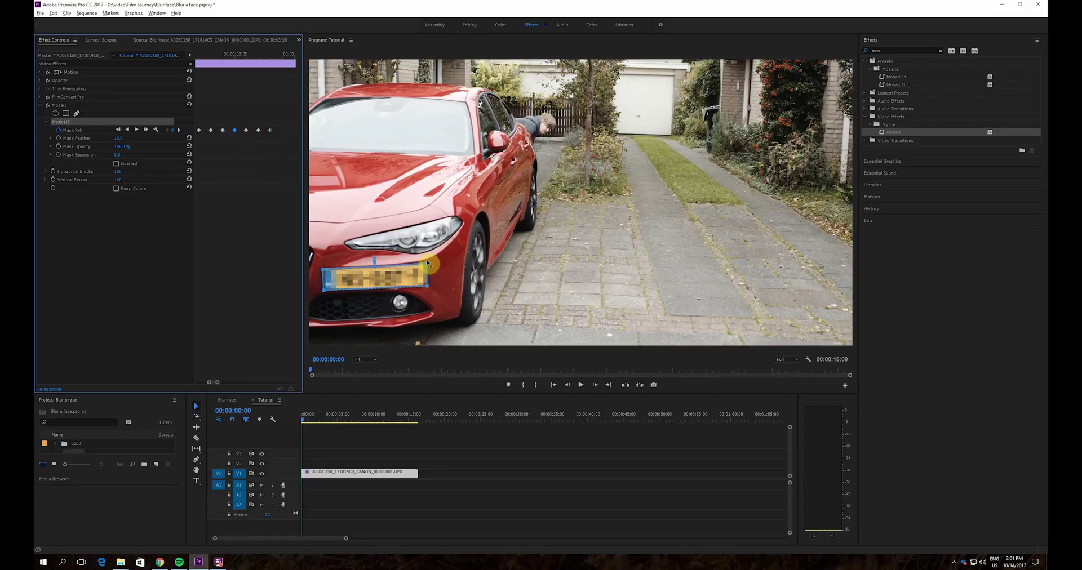
{"action": "left_click_drag", "start_coordinate": [428, 269], "coordinate": [413, 252]}
Check the mask at 00:00:02:06, 00:00:02:00 and 00:00:00:02, then return to the first frame.
{"action": "left_click", "coordinate": [248, 57]}
{"action": "left_click_drag", "start_coordinate": [240, 60], "coordinate": [121, 67]}
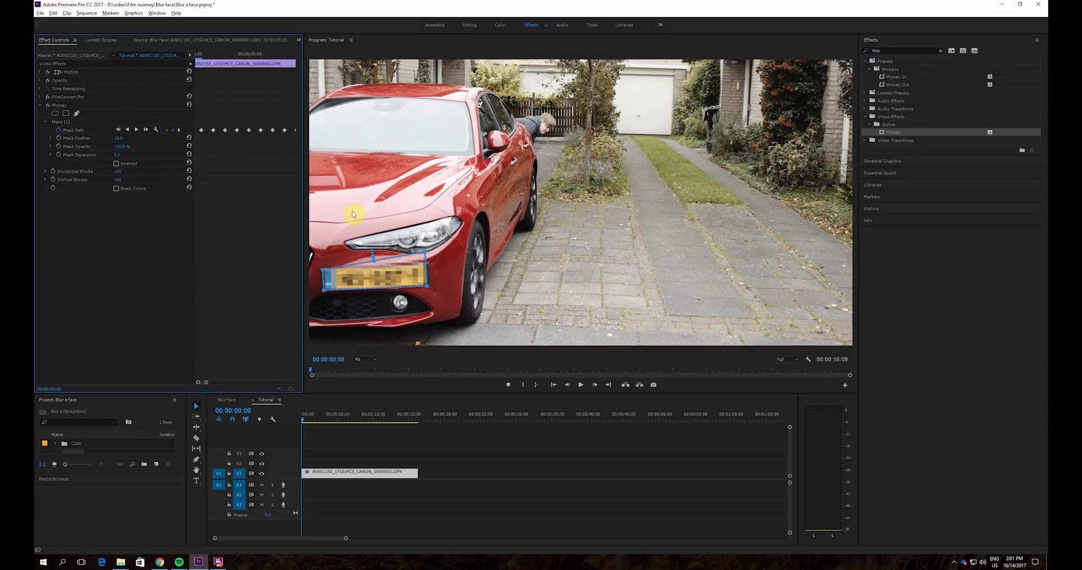
{"action": "left_click", "coordinate": [212, 61]}
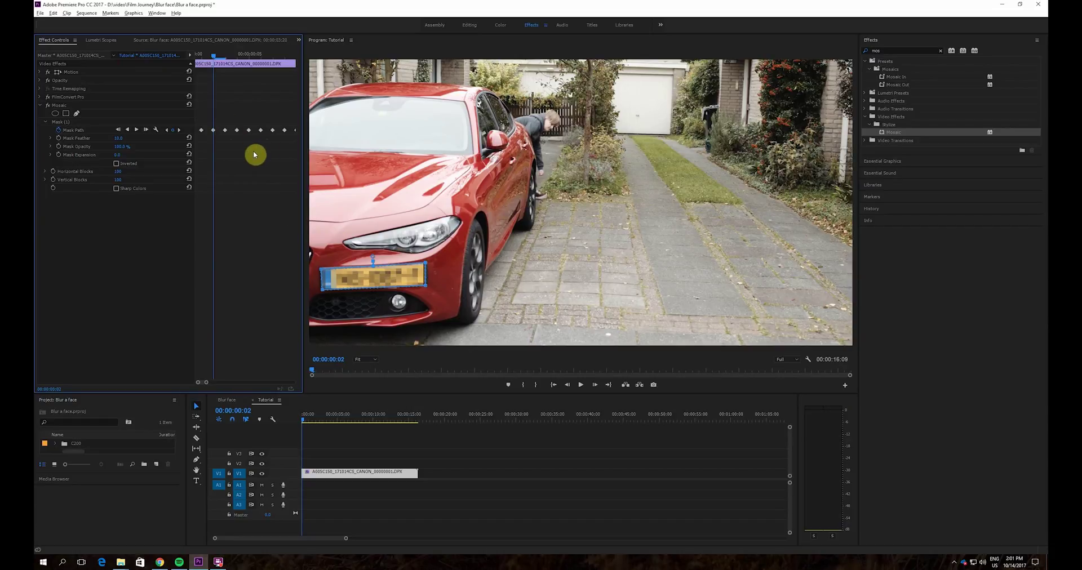
{"action": "left_click_drag", "start_coordinate": [303, 424], "coordinate": [297, 423]}
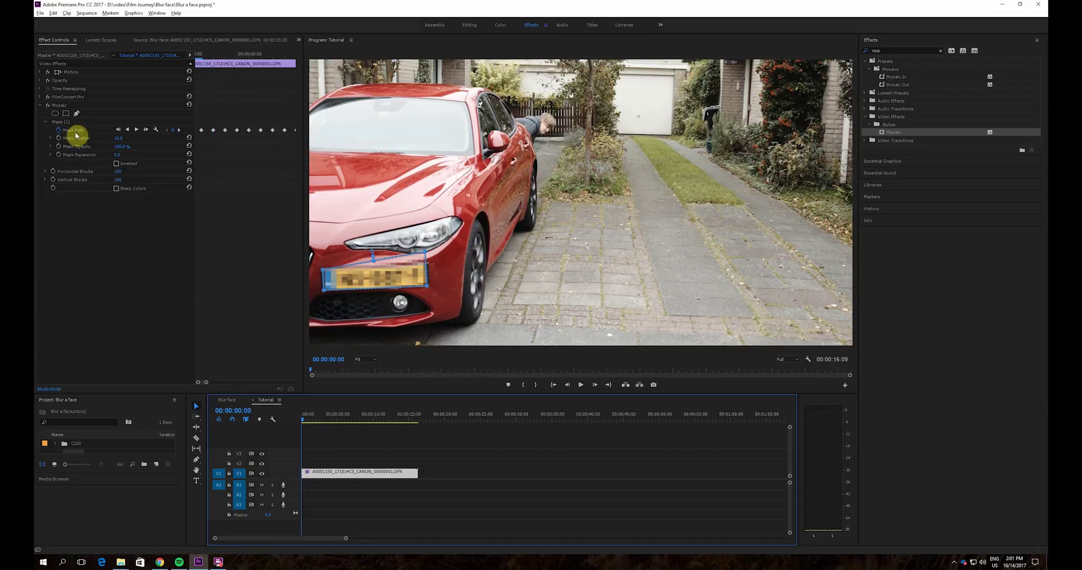
Add an ellipse mask to Mosaic and shrink it into a small oval near the boy.
{"action": "left_click", "coordinate": [56, 115]}
{"action": "left_click_drag", "start_coordinate": [573, 174], "coordinate": [547, 107]}
{"action": "left_click_drag", "start_coordinate": [548, 209], "coordinate": [547, 139]}
{"action": "left_click_drag", "start_coordinate": [549, 68], "coordinate": [548, 99]}
{"action": "left_click_drag", "start_coordinate": [483, 124], "coordinate": [534, 121]}
{"action": "left_click_drag", "start_coordinate": [618, 121], "coordinate": [570, 120]}
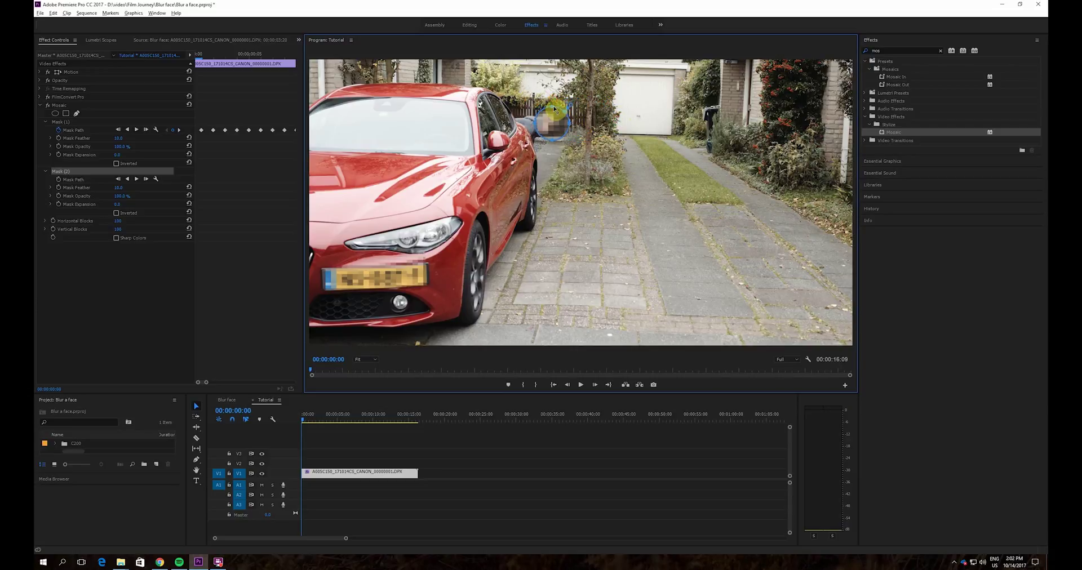
Centre the oval on the boy's face and track it forward to about 00:00:05:01.
{"action": "left_click_drag", "start_coordinate": [549, 123], "coordinate": [544, 123]}
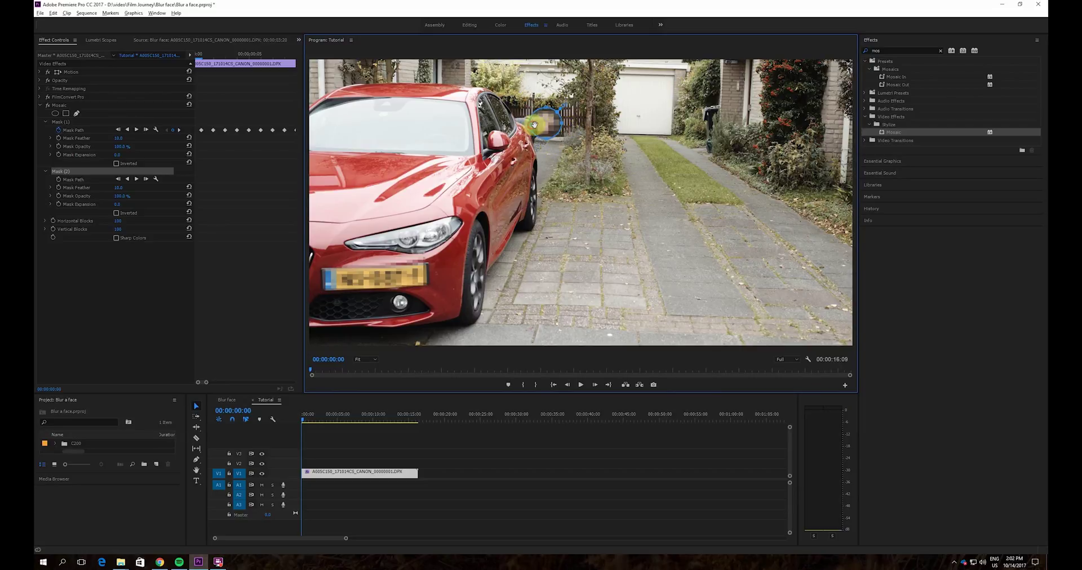
{"action": "left_click_drag", "start_coordinate": [534, 124], "coordinate": [555, 114]}
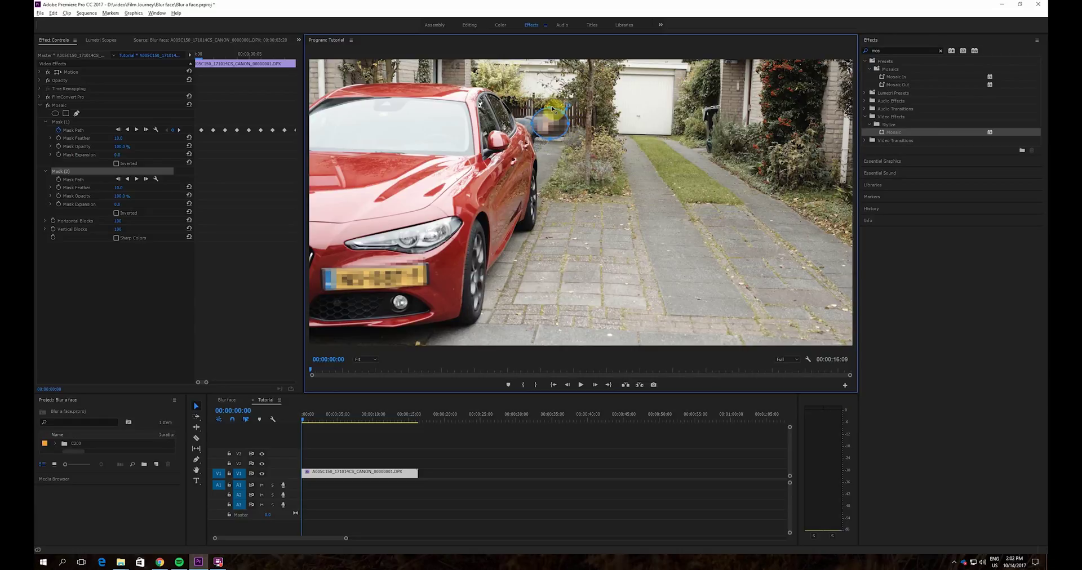
{"action": "left_click_drag", "start_coordinate": [552, 107], "coordinate": [536, 124]}
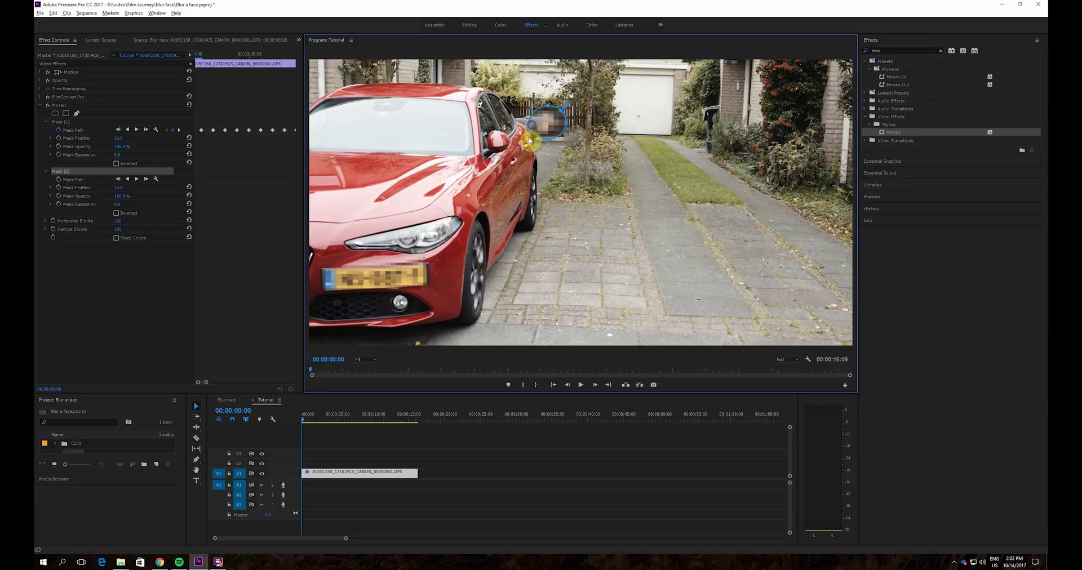
{"action": "left_click", "coordinate": [136, 183]}
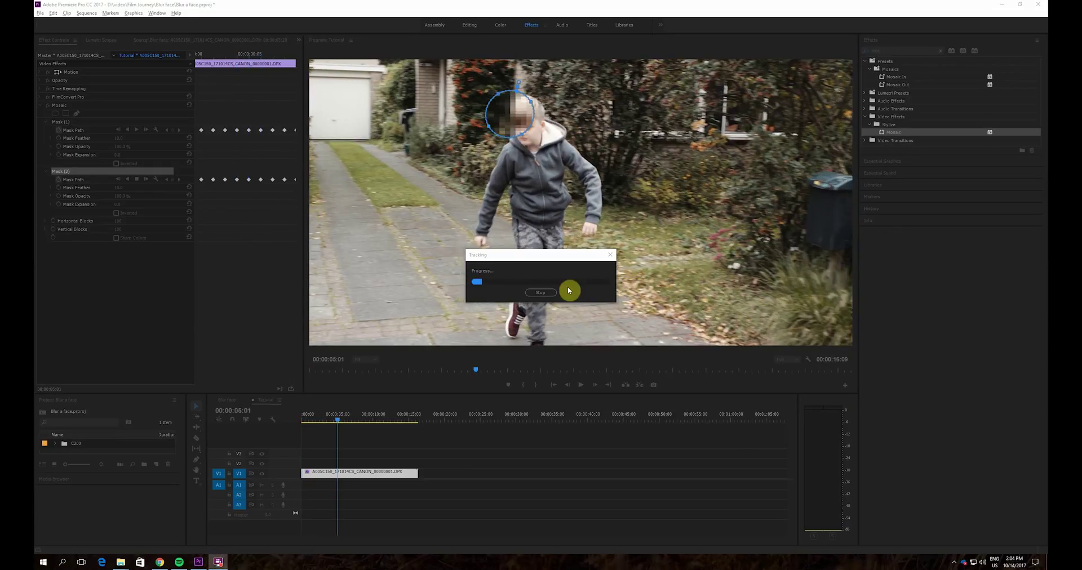
Stop tracking near 00:00:05:03, move Mask (2) back over the face, and resume forward tracking.
{"action": "left_click", "coordinate": [540, 292]}
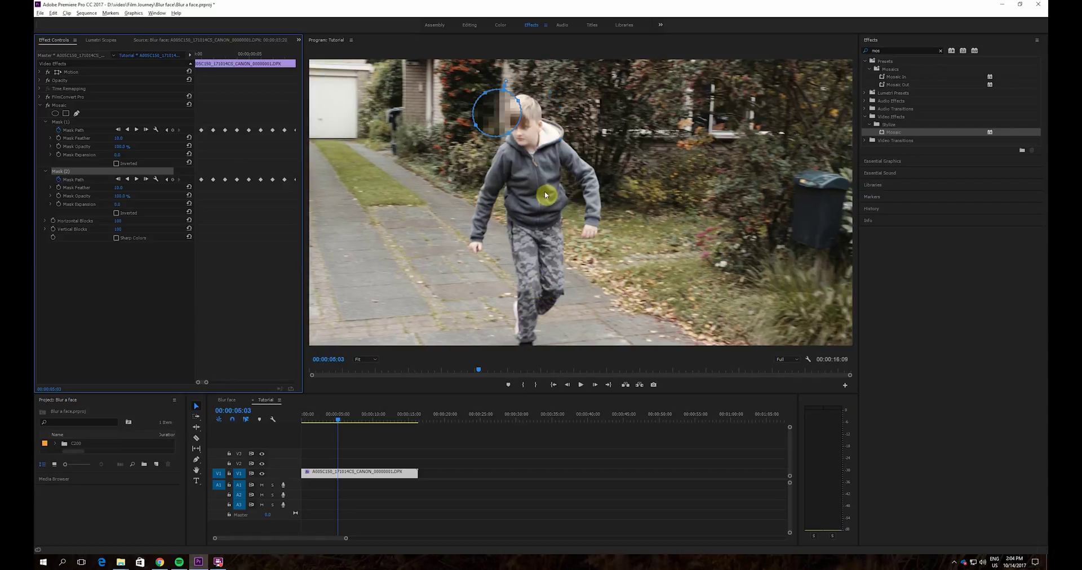
{"action": "left_click_drag", "start_coordinate": [496, 110], "coordinate": [524, 122]}
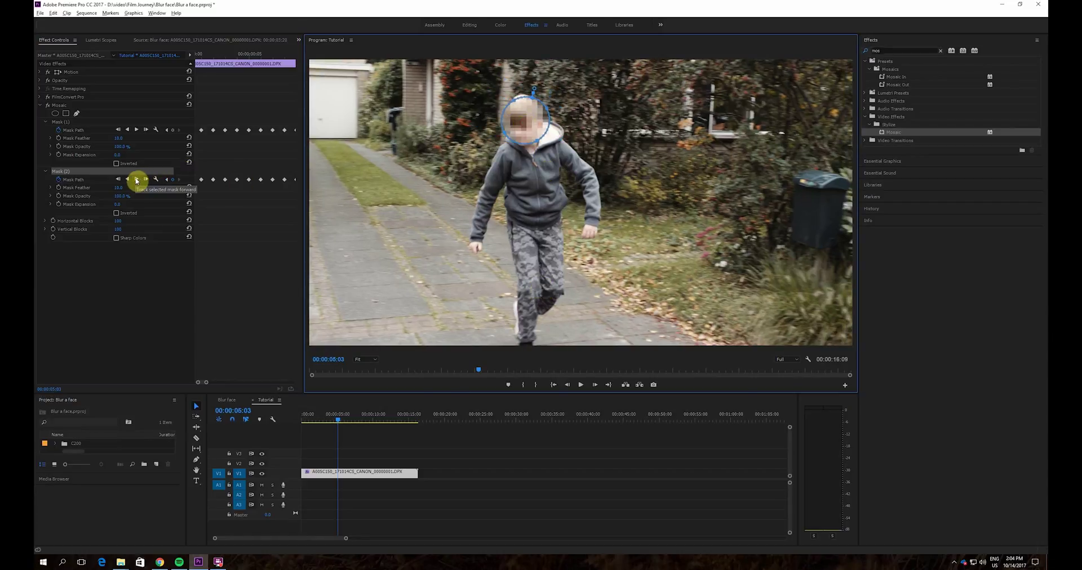
{"action": "left_click", "coordinate": [136, 180]}
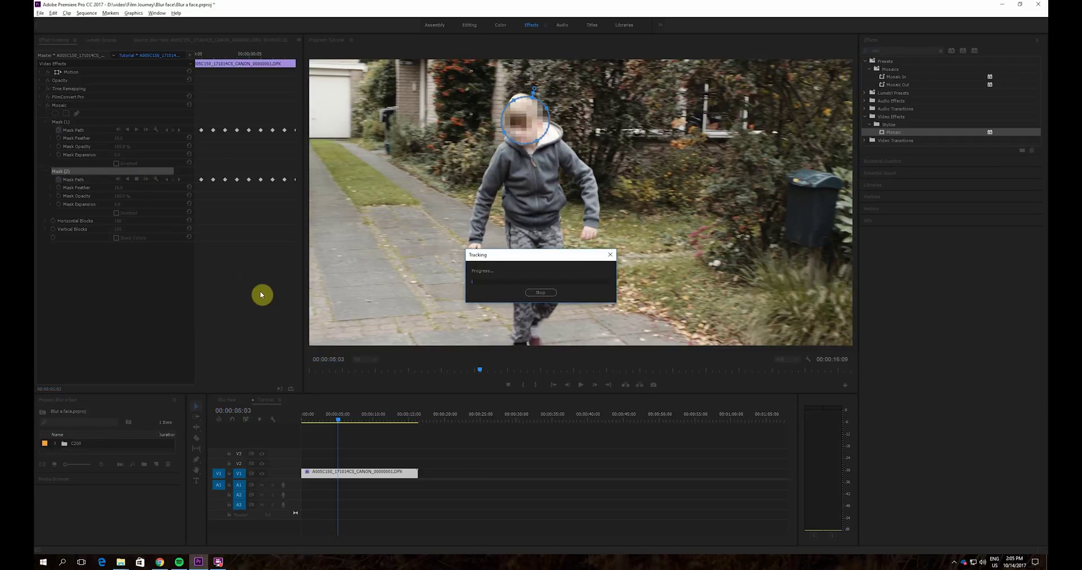